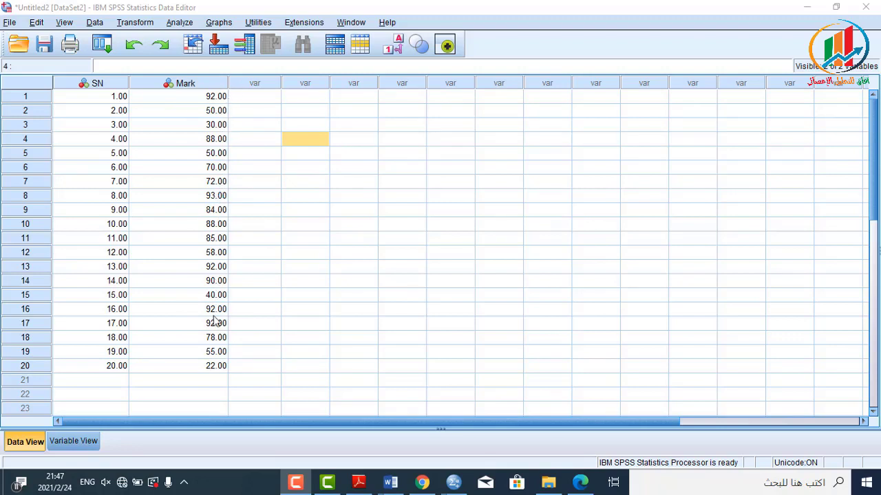
Sort the dataset by the Mark variable in ascending order.
left_click(350, 182)
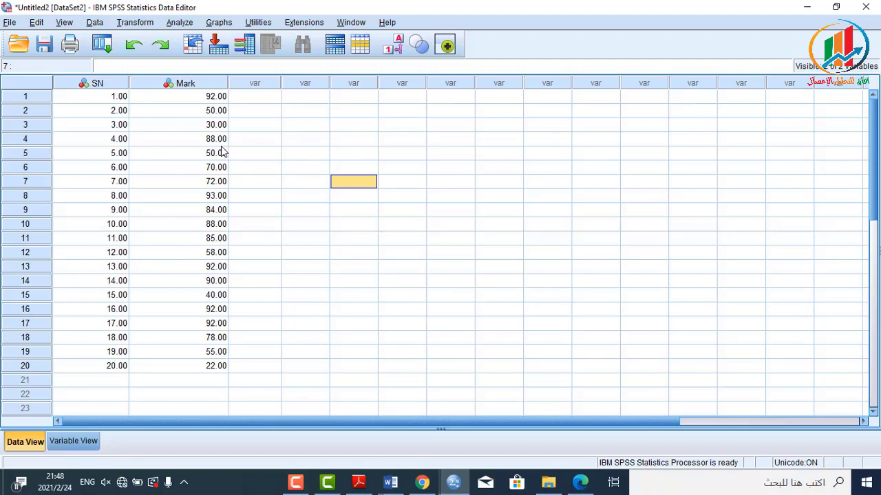
left_click(213, 84)
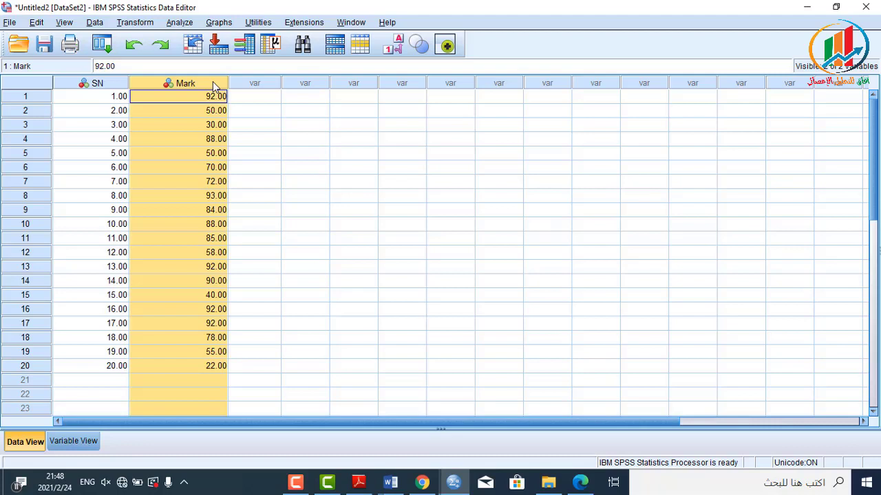
right_click(214, 86)
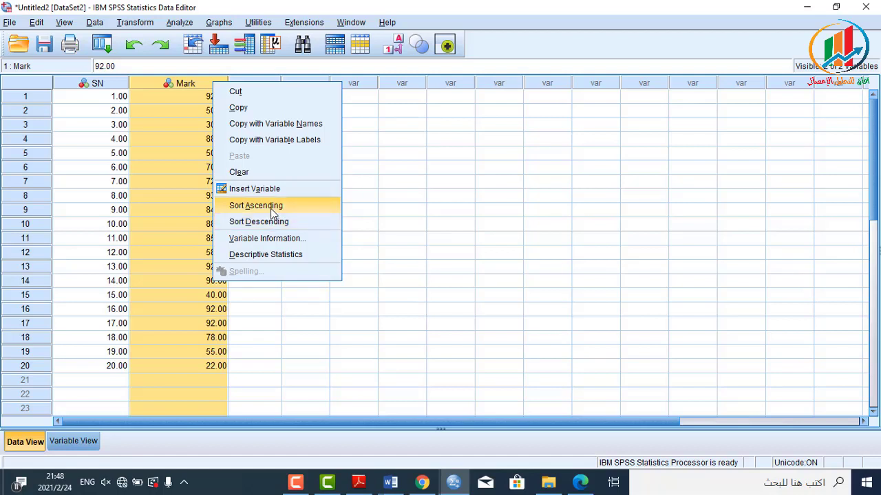
left_click(273, 209)
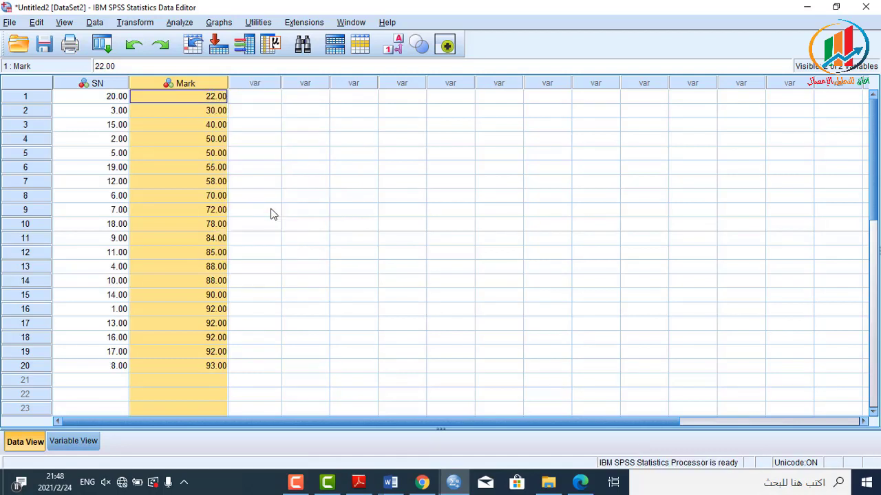
Examine the SN and Mark values in the first three rows of the ascending data.
left_click(201, 100)
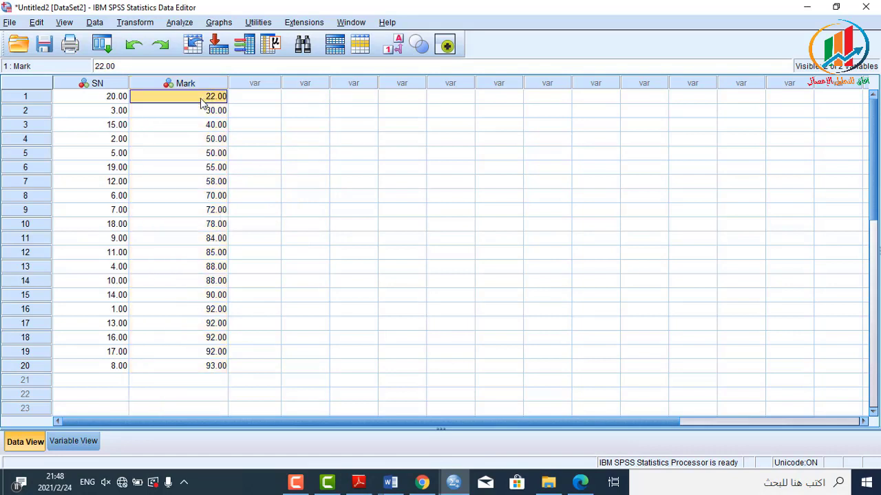
left_click(93, 102)
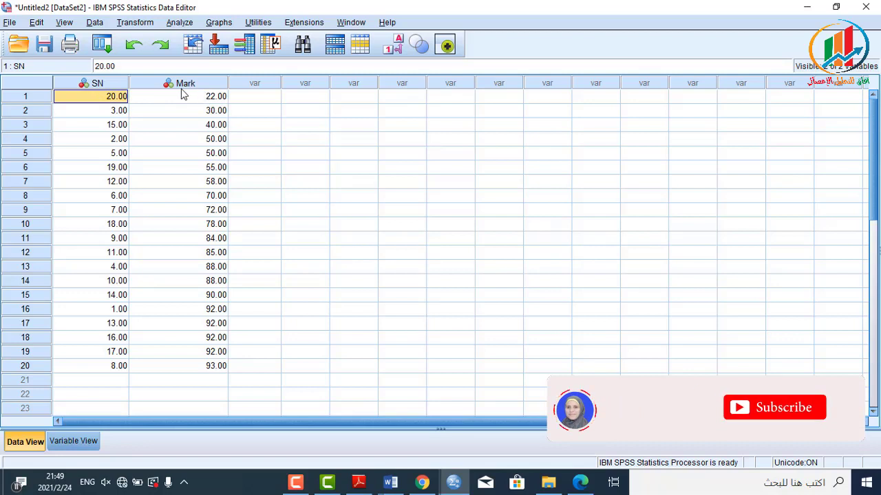
left_click(104, 114)
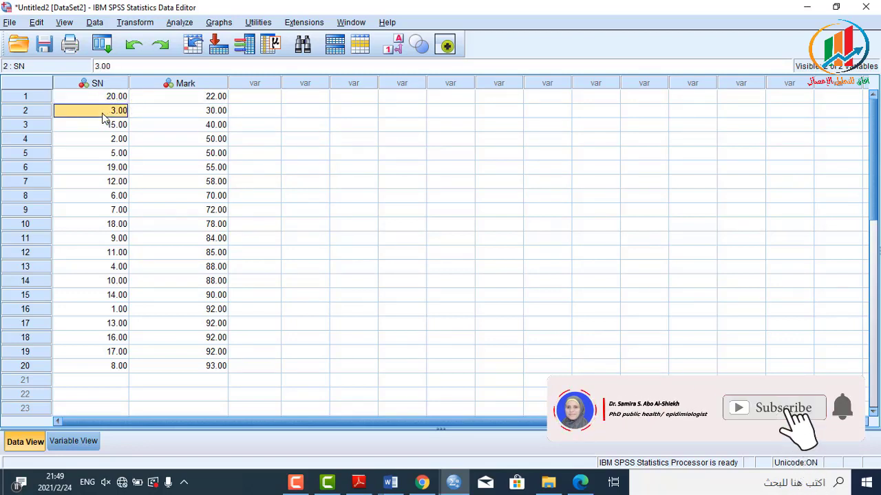
left_click(197, 111)
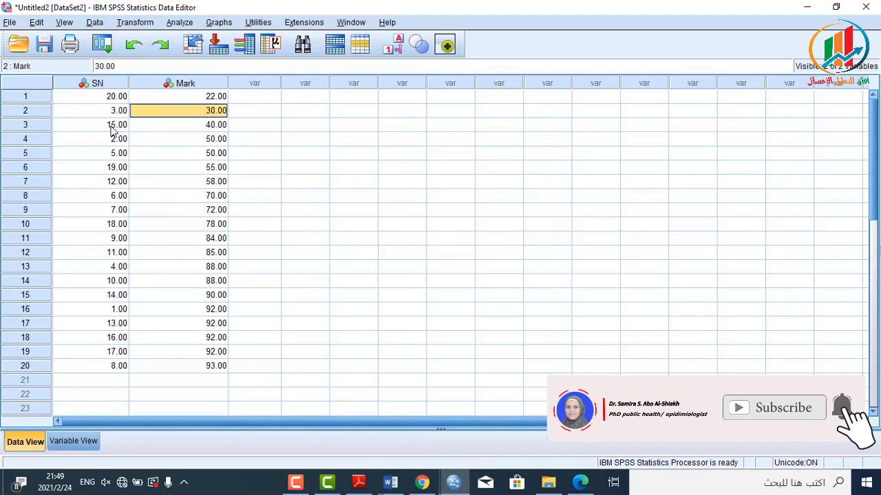
left_click(114, 126)
left_click(178, 127)
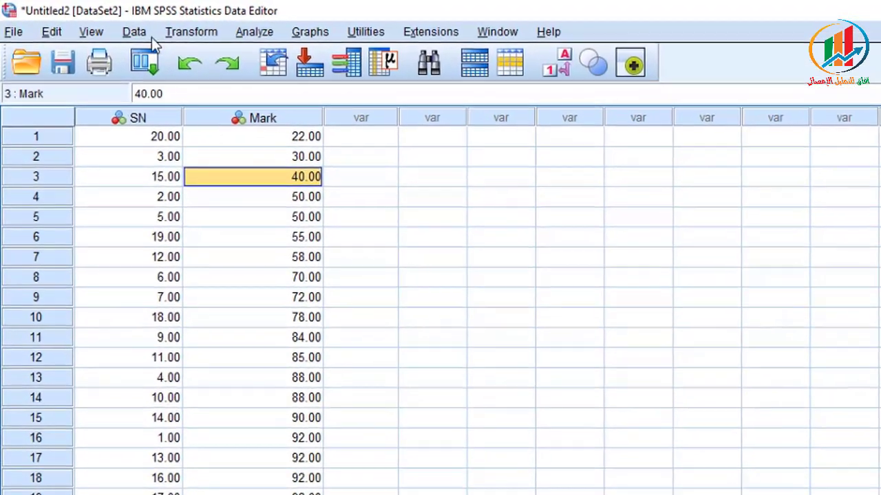
Use Sort Cases to sort the dataset by Mark in descending order, then dismiss the output window.
left_click(96, 22)
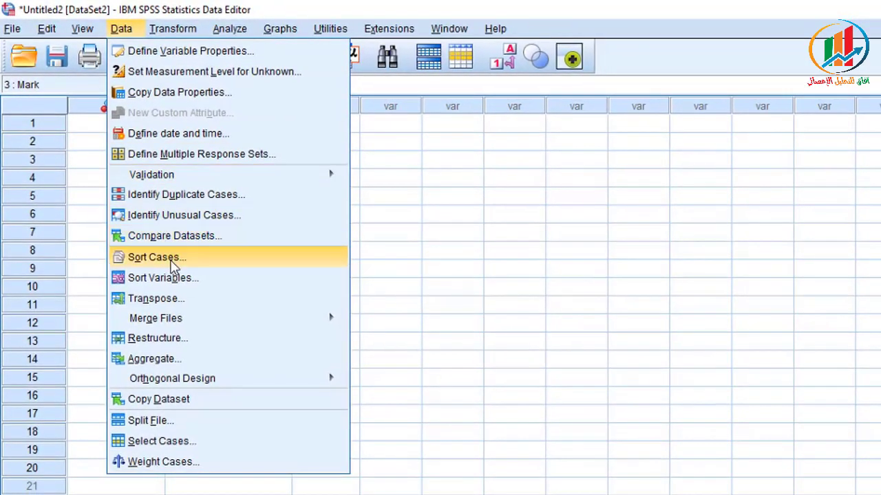
left_click(138, 287)
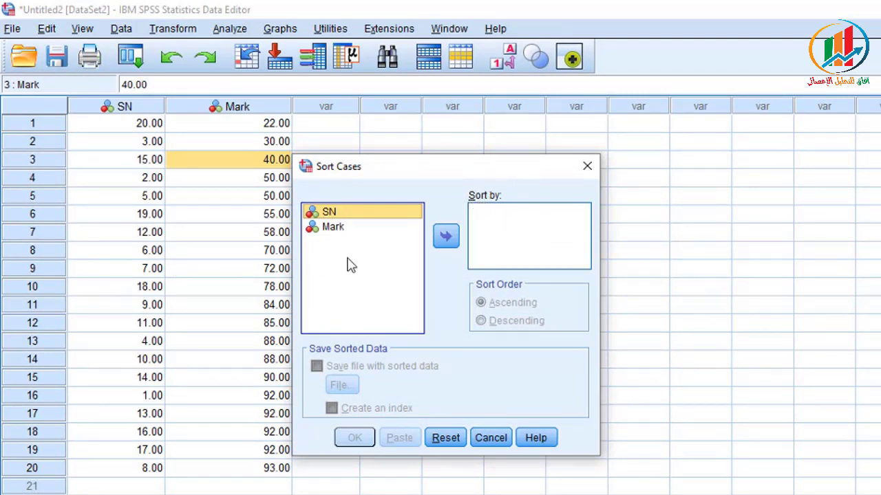
left_click(332, 227)
left_click(446, 236)
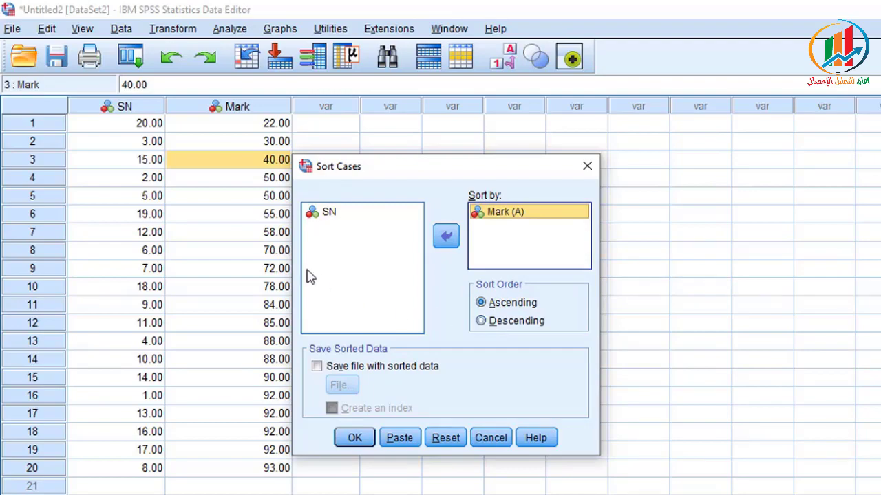
left_click(494, 322)
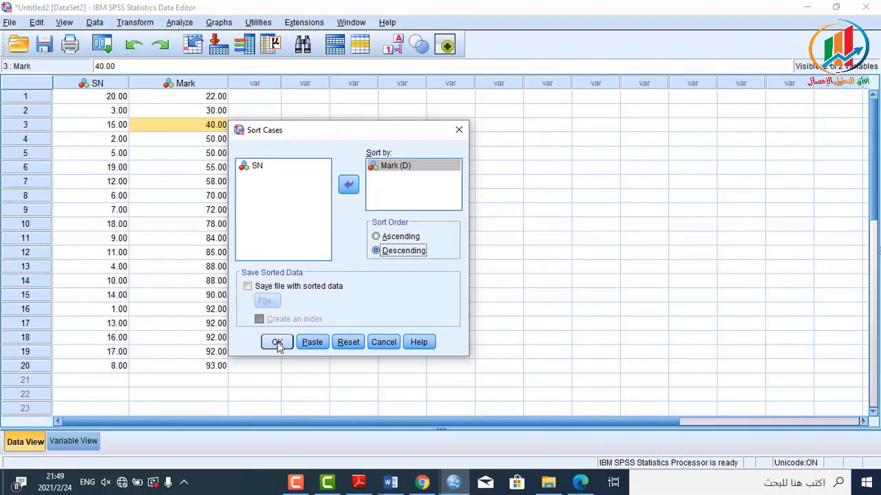
left_click(355, 438)
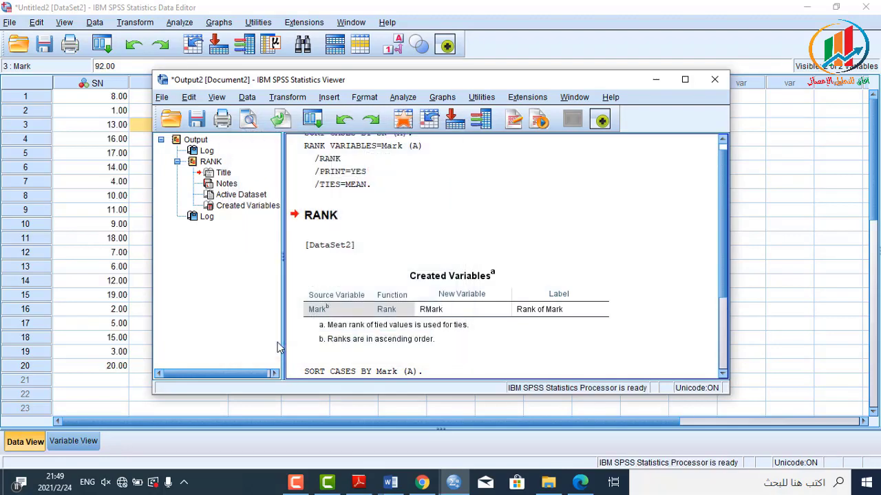
left_click(655, 79)
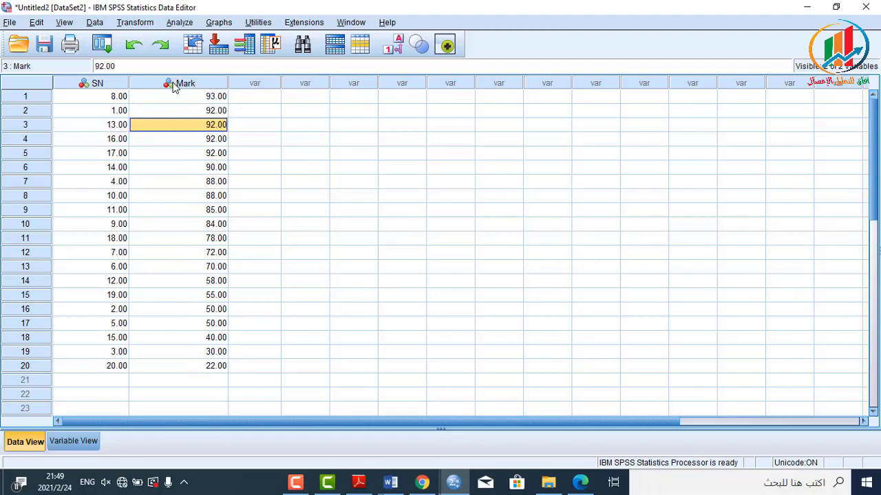
Examine which serial numbers hold the highest marks in the first five rows of the descending data.
left_click(95, 103)
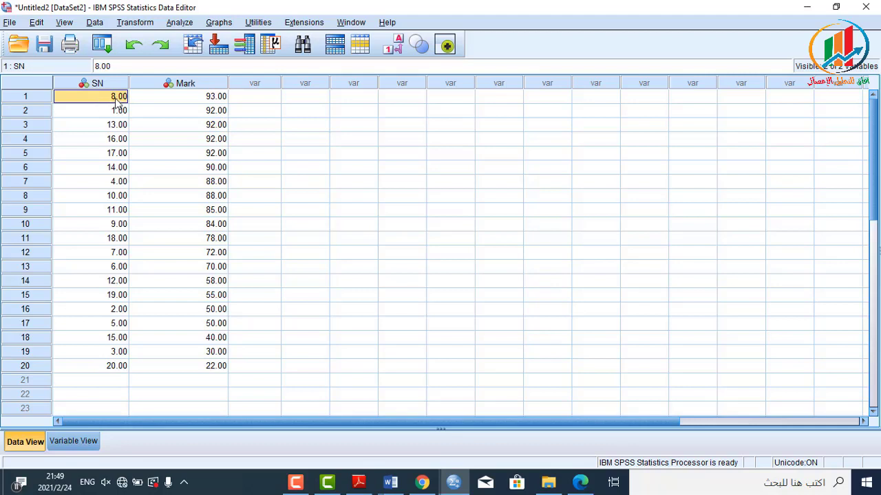
left_click(201, 100)
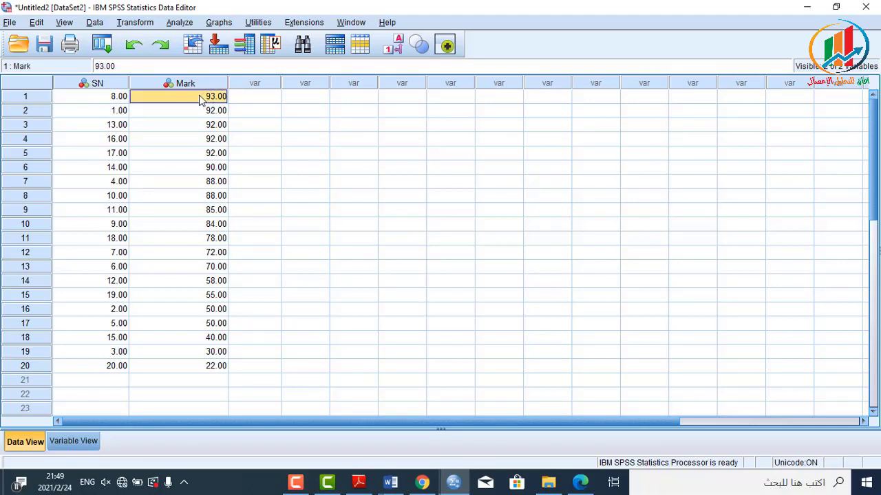
left_click(107, 115)
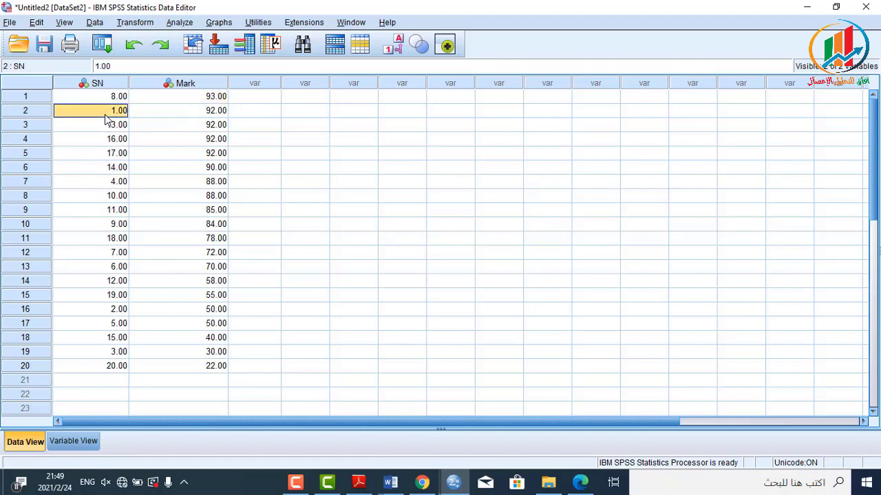
left_click(168, 117)
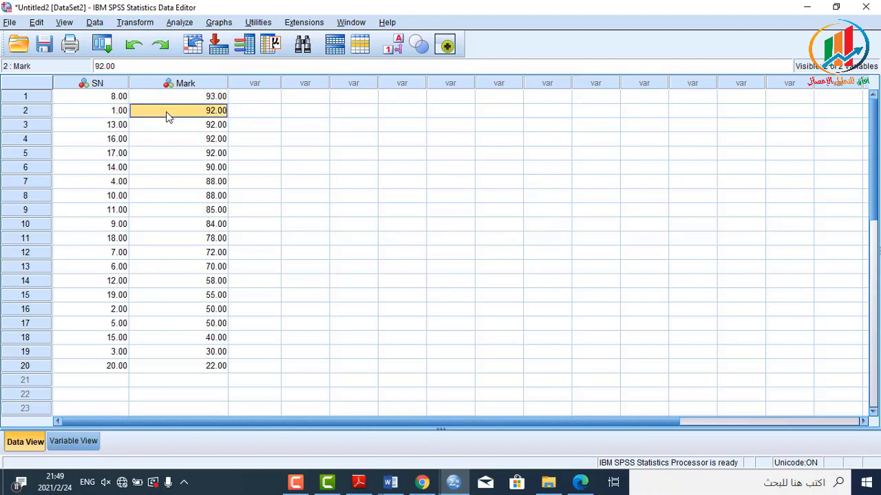
left_click(107, 130)
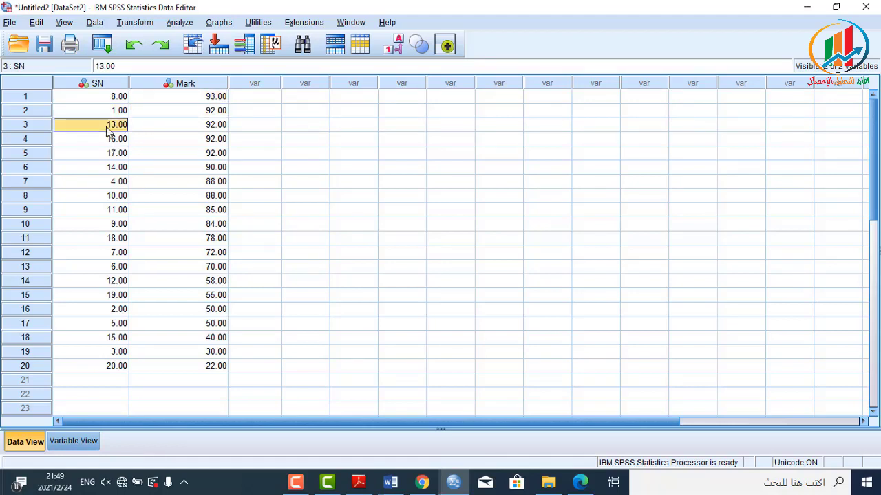
left_click(168, 124)
left_click(114, 142)
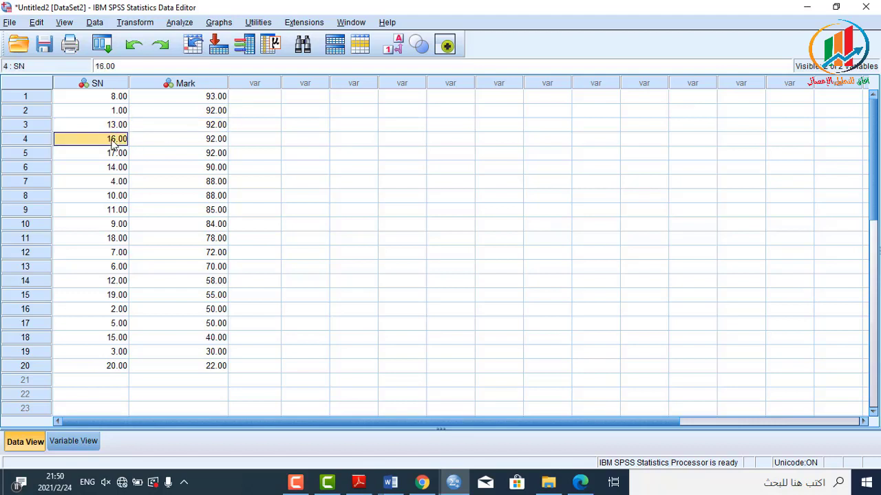
left_click(181, 137)
left_click(117, 155)
Review the whole Mark column from highest to lowest, including the serial number and mark in row 20.
left_click_drag(200, 97, 216, 379)
left_click(108, 368)
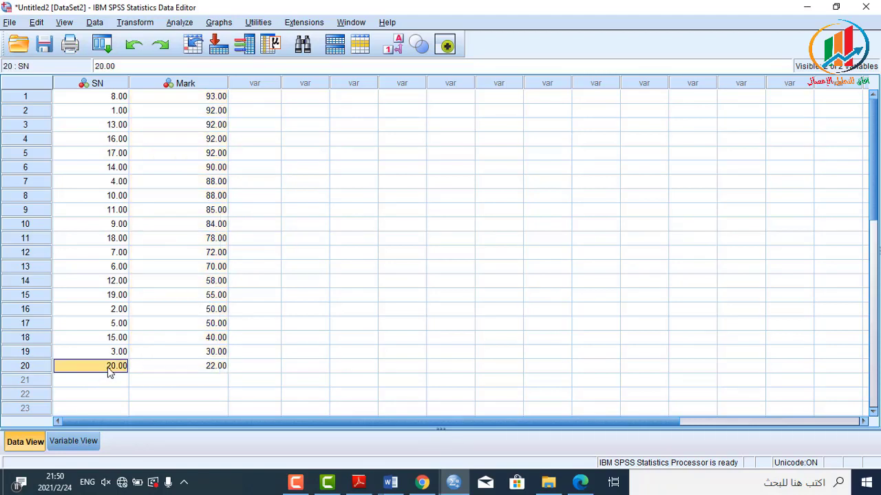
left_click(169, 355)
left_click(174, 368)
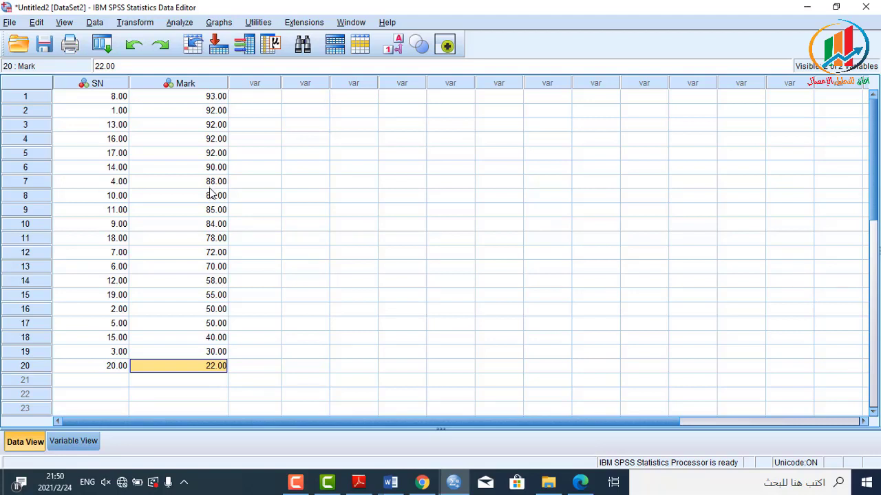
left_click(272, 181)
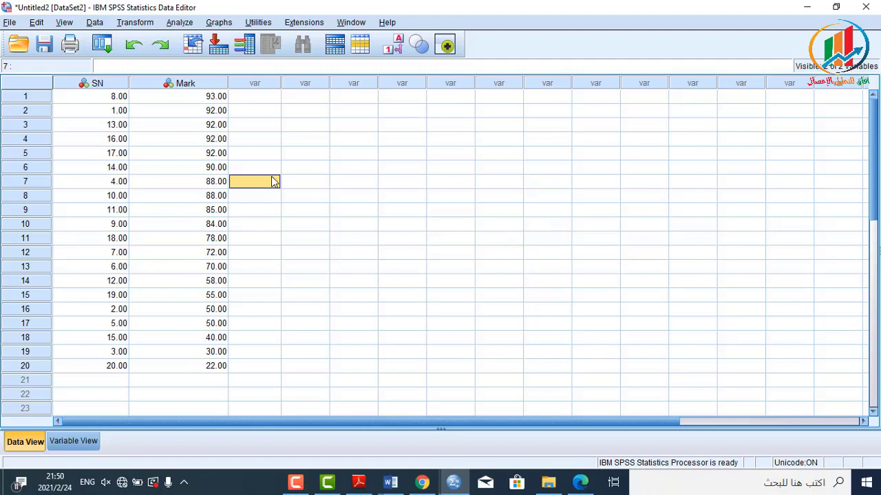
left_click(189, 370)
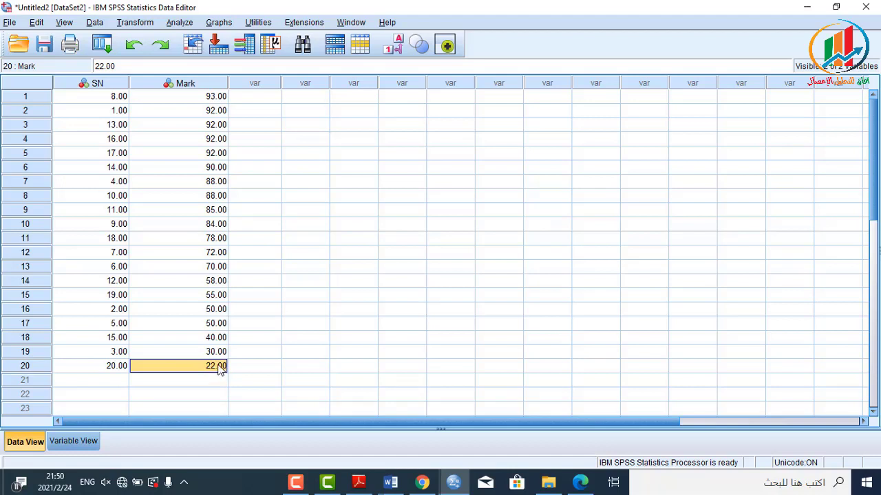
left_click(185, 106)
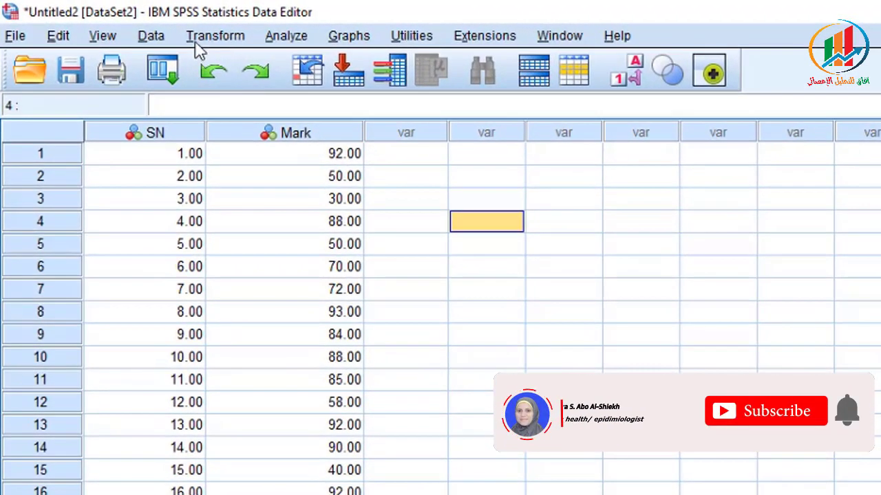
Rank the cases by Mark, assigning rank 1 to the largest value, then dismiss the output window.
left_click(200, 41)
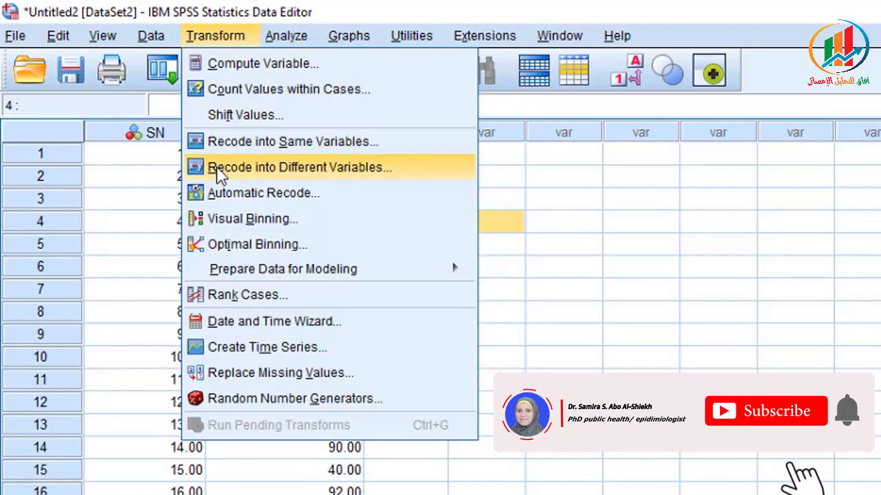
left_click(248, 295)
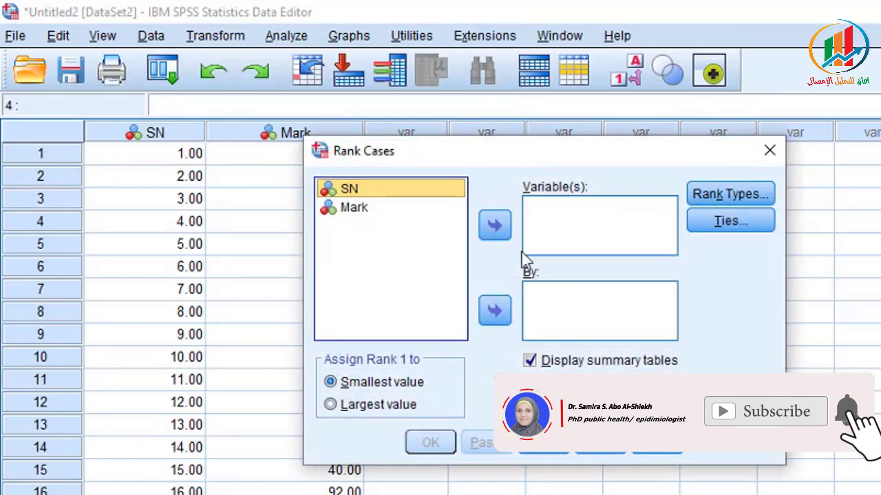
left_click(348, 211)
left_click(492, 225)
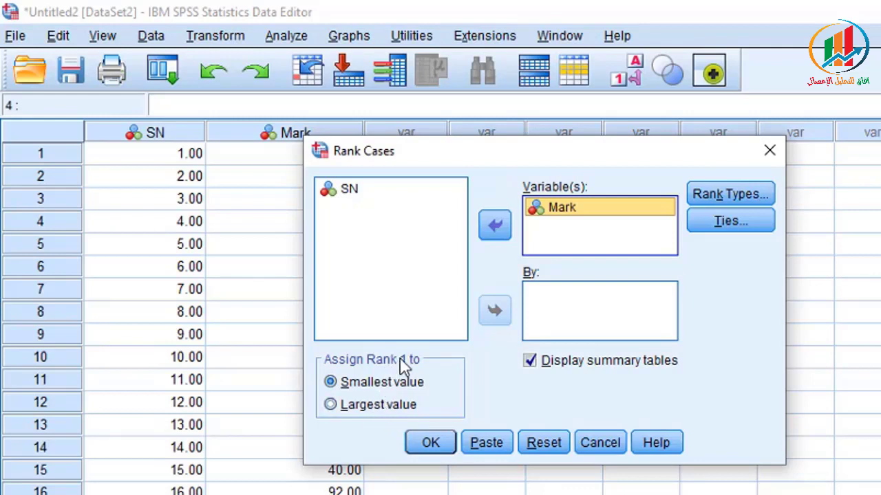
left_click(331, 406)
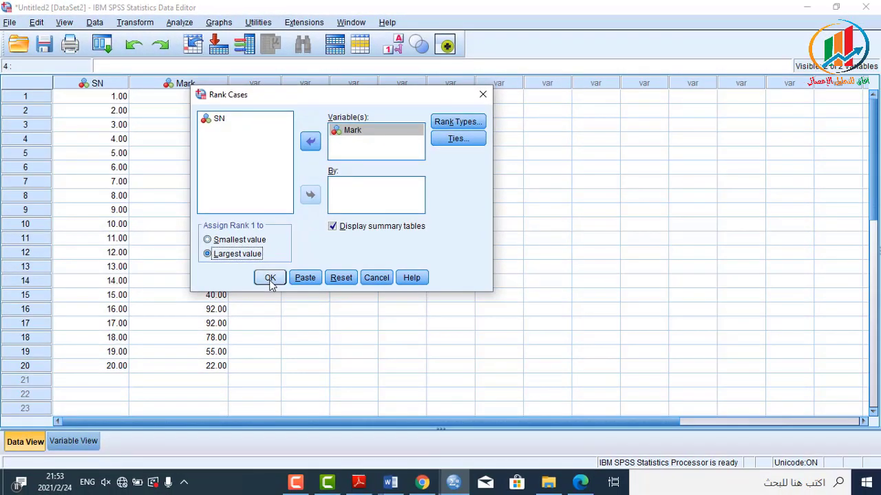
left_click(430, 444)
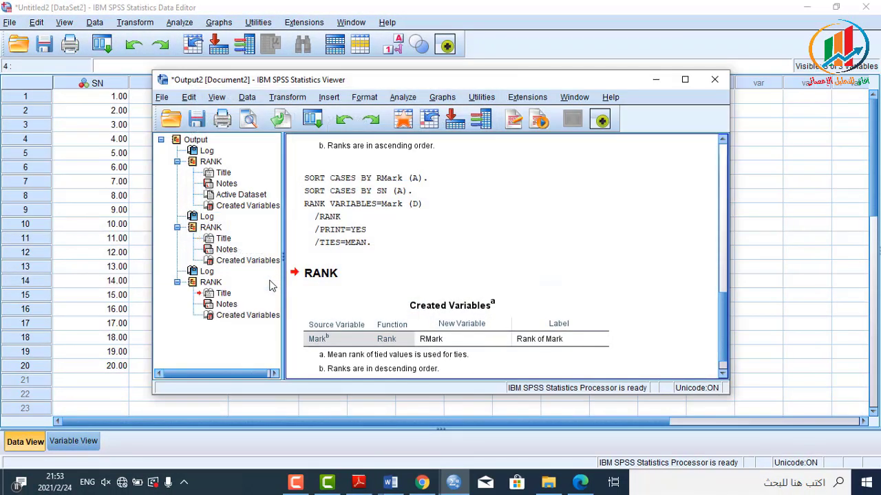
left_click(657, 86)
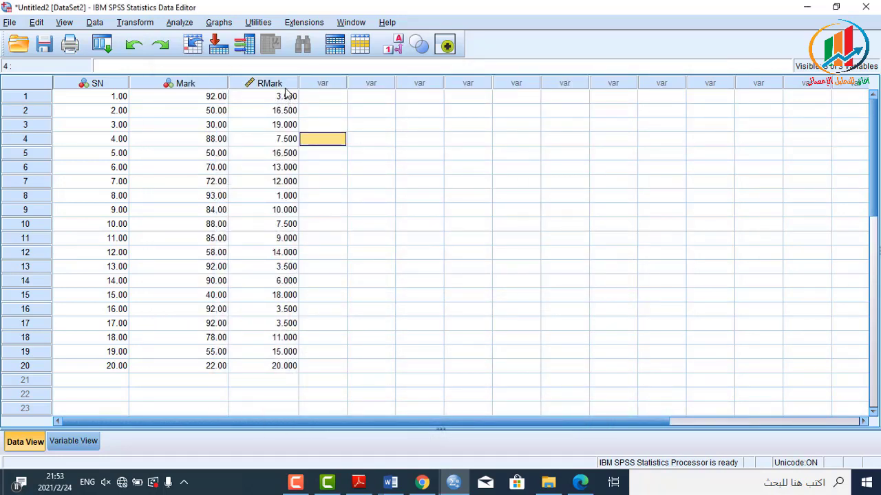
Compare the mark in row 8 with its rank in the RMark column.
mouse_move(287, 93)
left_click(205, 201)
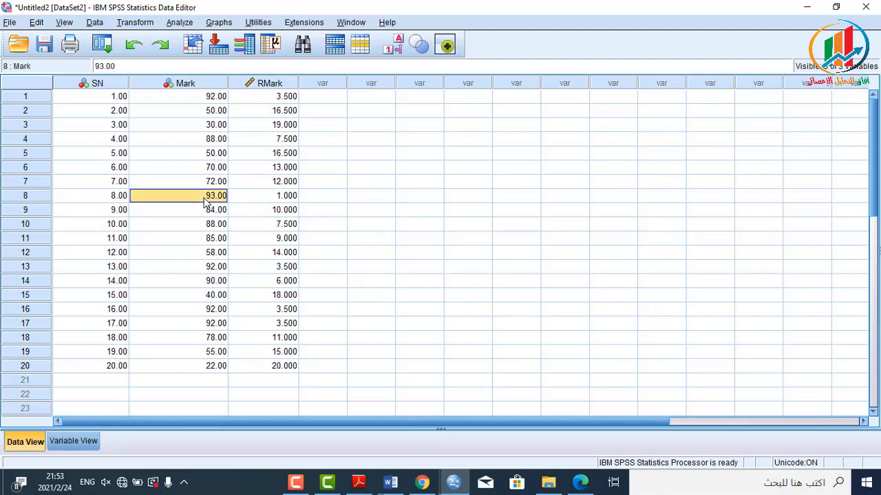
left_click(268, 200)
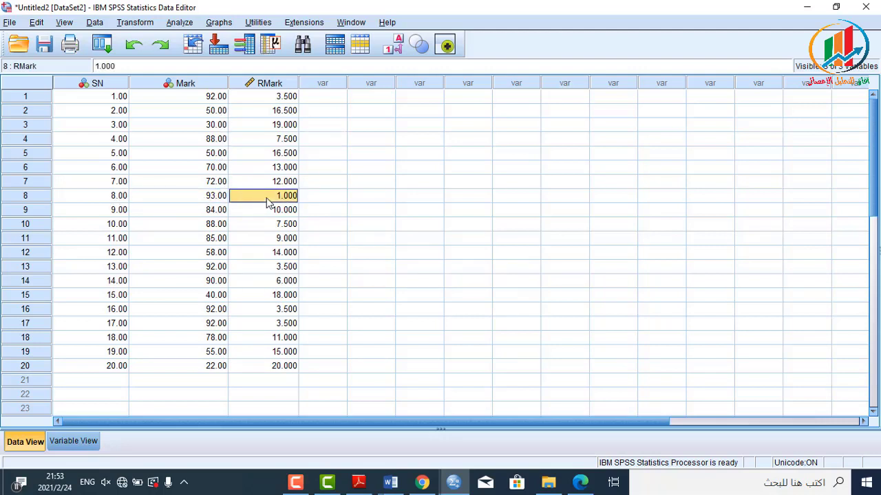
Set the RMark variable to display 1 decimal place and return to the data values.
double_click(266, 84)
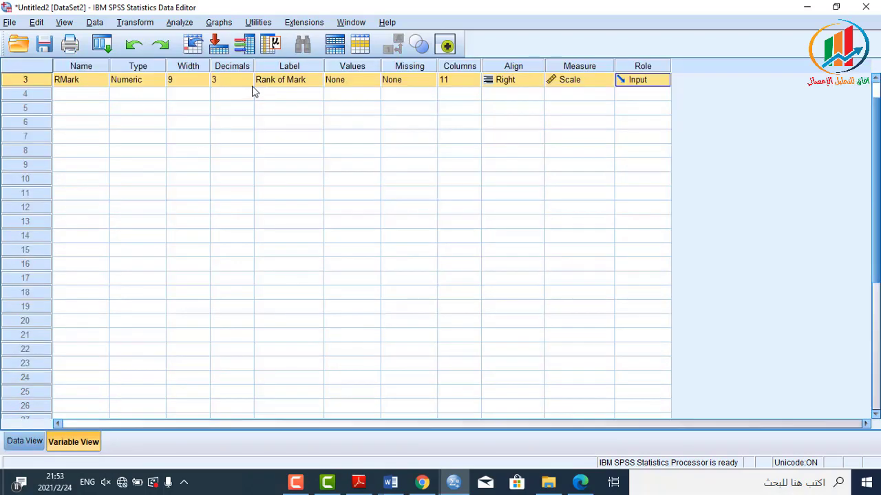
left_click(250, 80)
type("1")
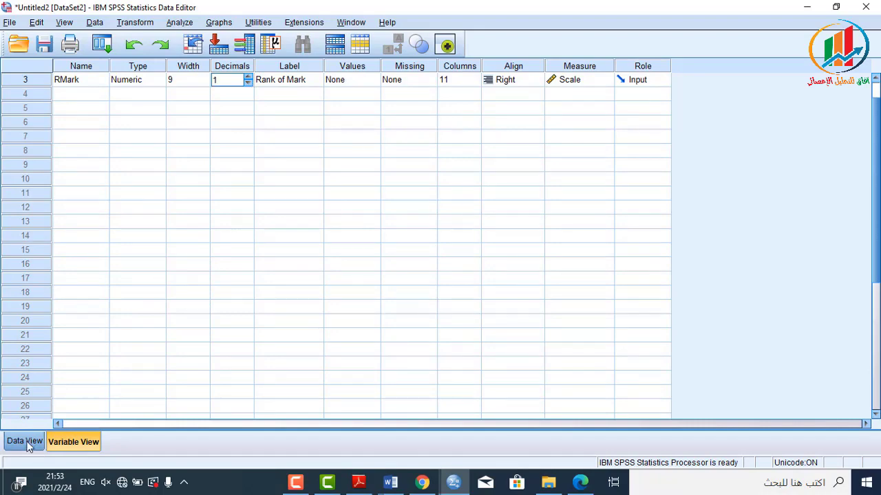
left_click(29, 446)
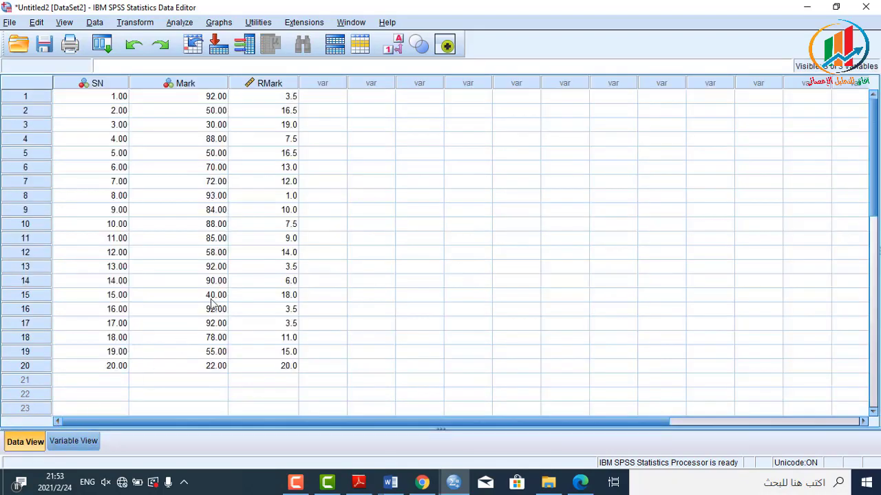
Sort the cases in ascending order of RMark and clear the column selection.
left_click(267, 82)
right_click(268, 84)
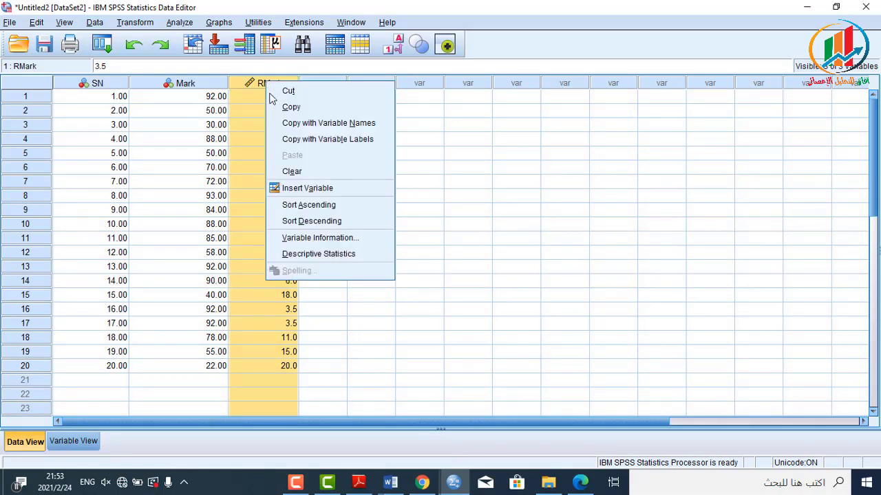
left_click(306, 203)
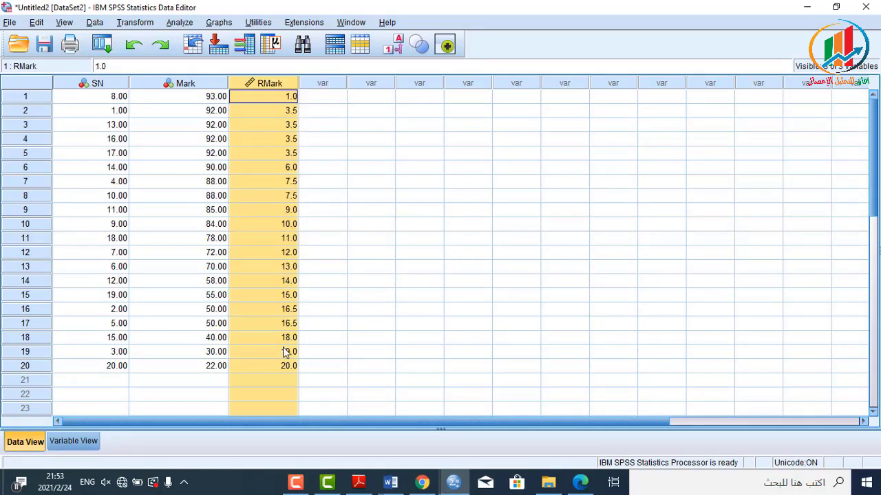
left_click(340, 96)
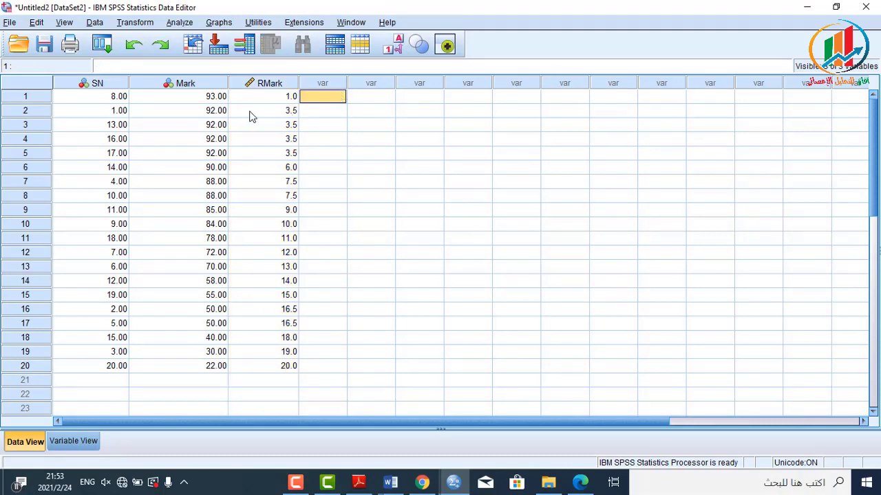
Compare the rank and mark in row 1, and examine the marks in rows 2 to 5.
left_click(253, 96)
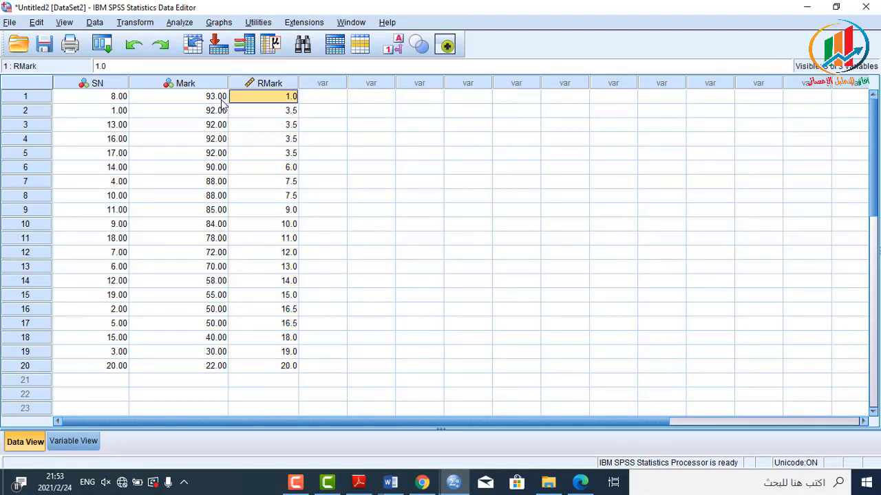
left_click(223, 100)
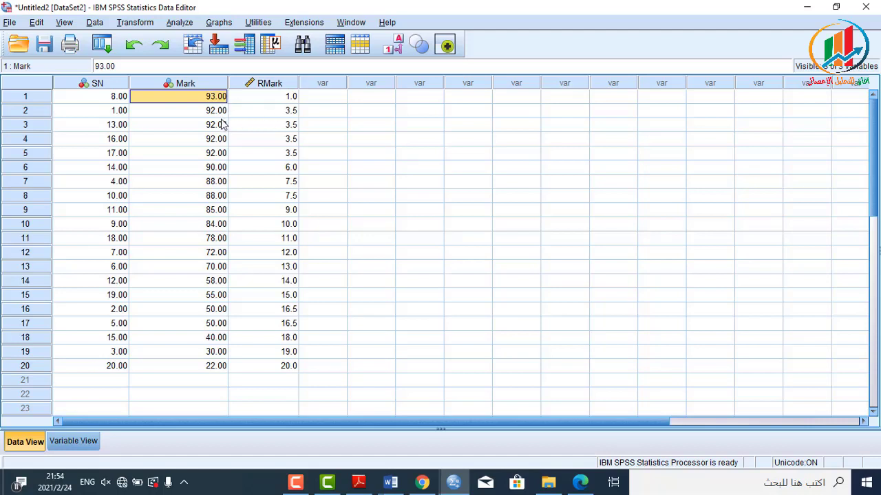
left_click(221, 114)
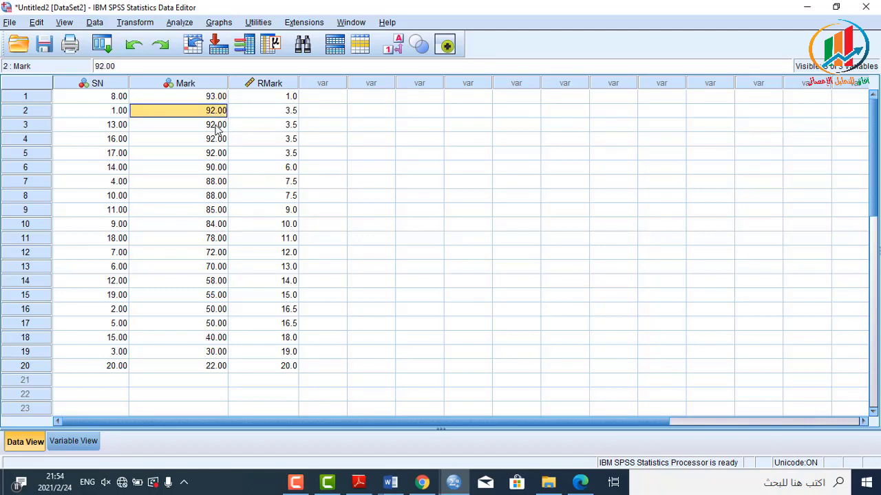
left_click(220, 128)
left_click(220, 141)
left_click(220, 154)
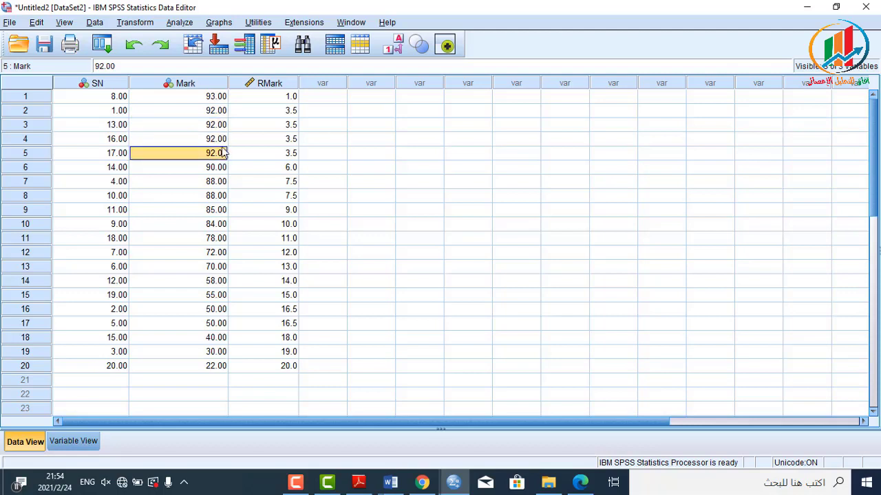
left_click_drag(219, 116, 226, 152)
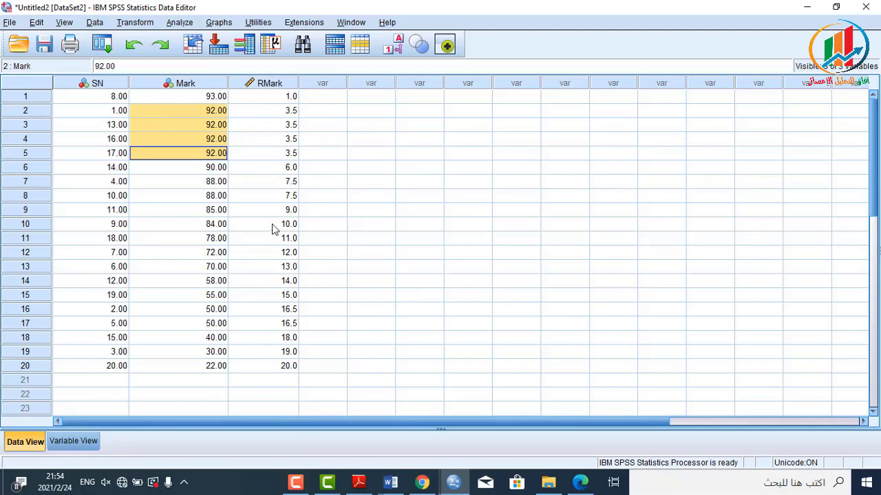
Check how the equal marks in rows 2 to 5 correspond to their ranks in the RMark column.
left_click(222, 115)
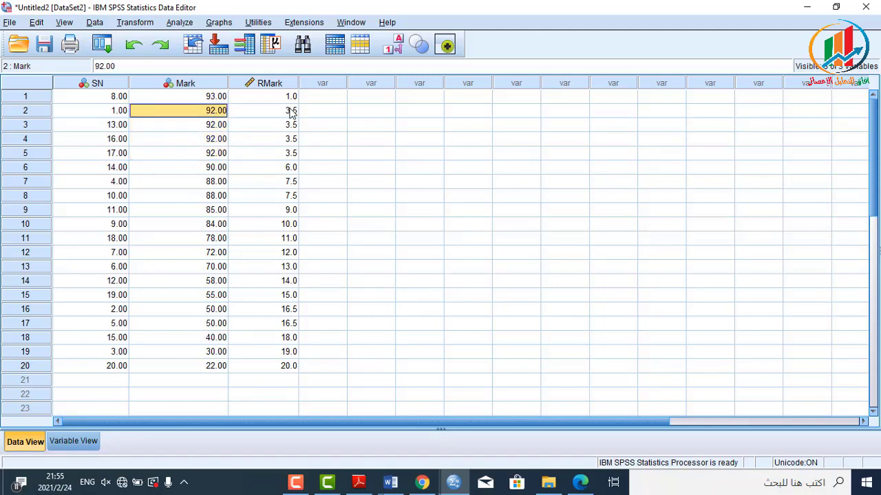
left_click(276, 128)
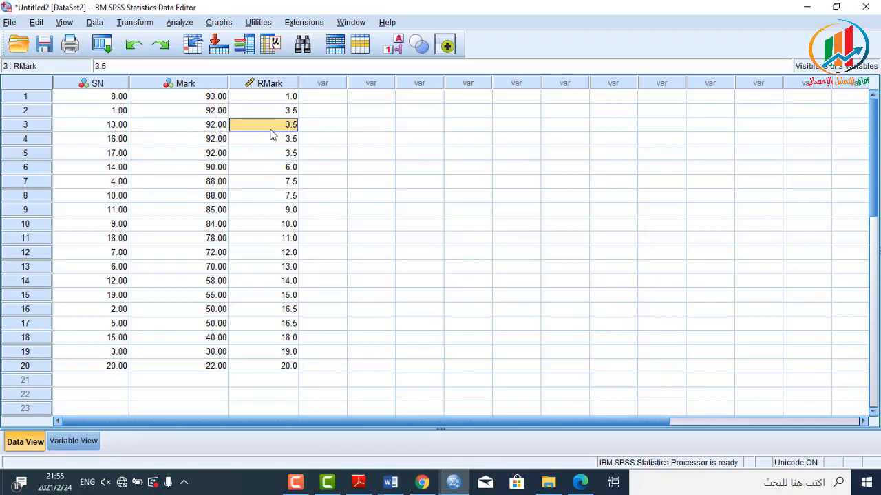
left_click(212, 141)
left_click(212, 154)
left_click(220, 109, "shift")
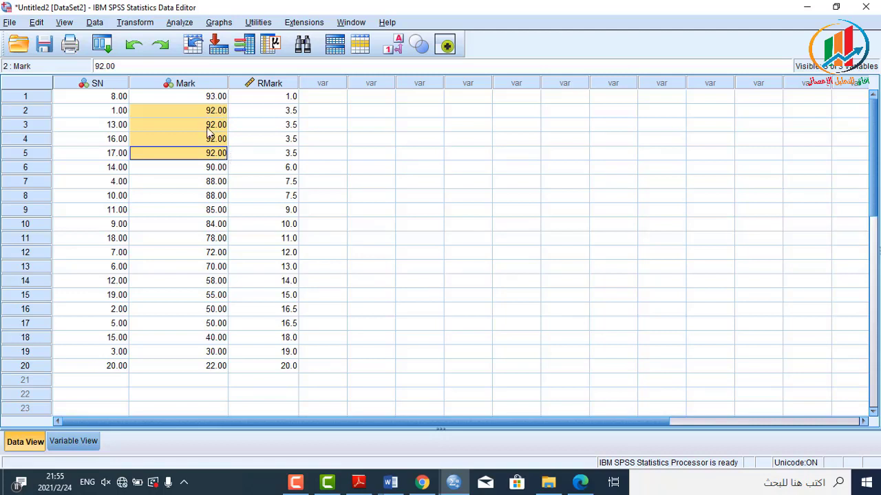
Compare the marks with their ranks in rows 6 to 9, including the equal marks in rows 7 and 8.
left_click(217, 173)
left_click(270, 171)
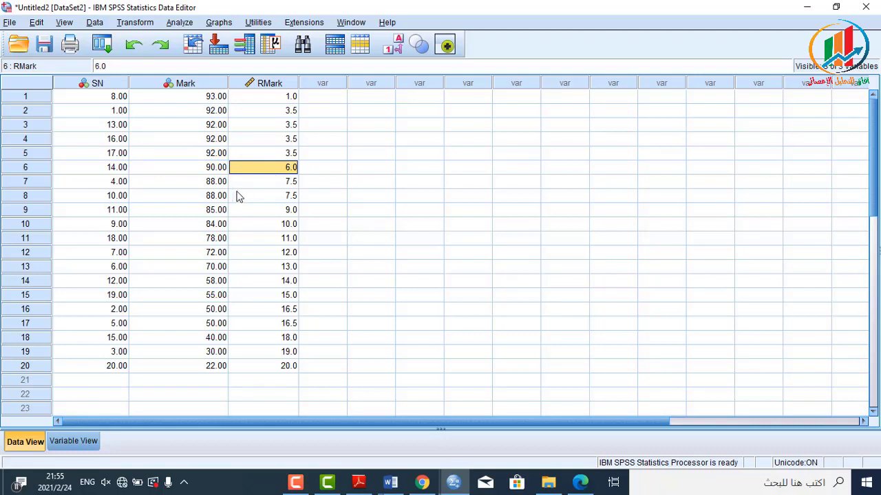
left_click(217, 183)
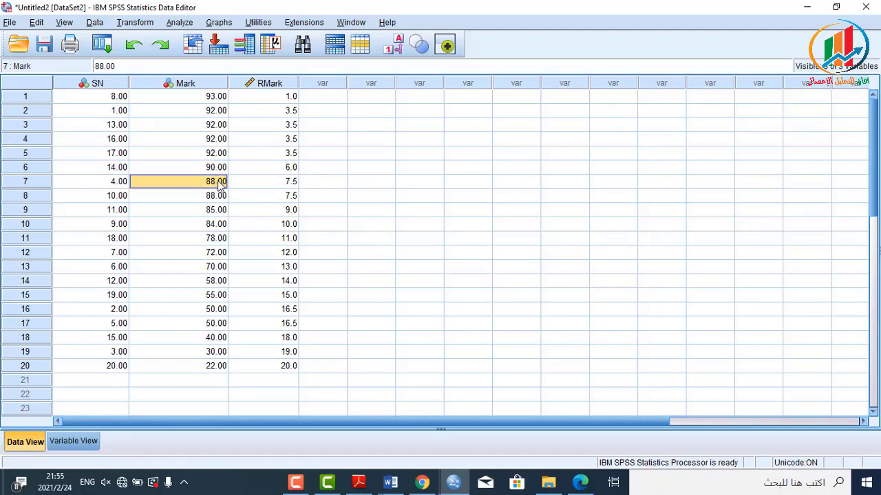
left_click(220, 197)
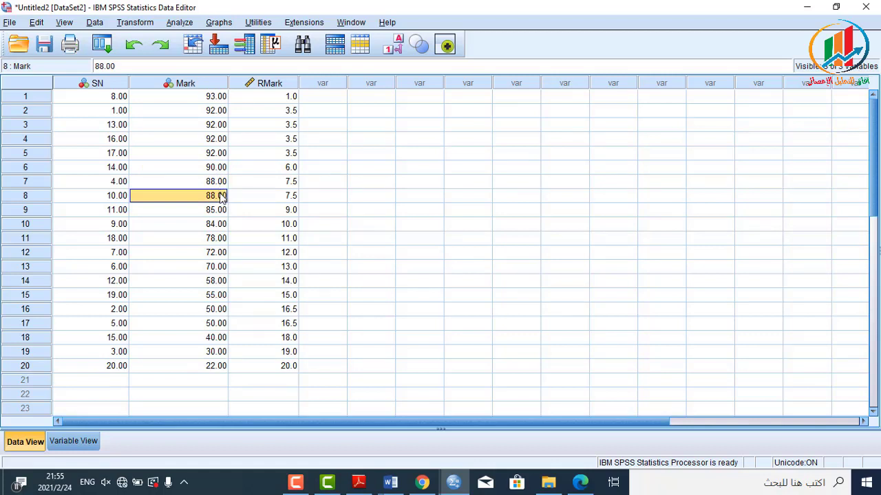
left_click(282, 187)
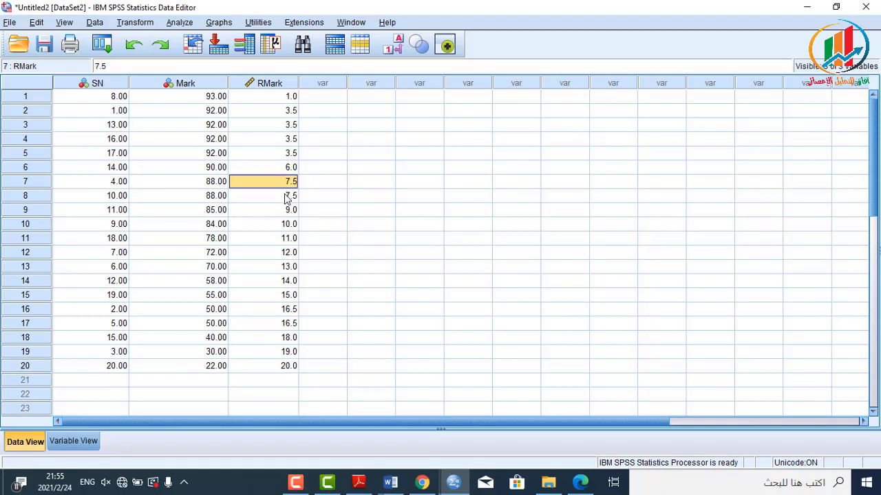
left_click(286, 198)
left_click(287, 183)
left_click(281, 200)
left_click(283, 184)
left_click(258, 195)
left_click(217, 212)
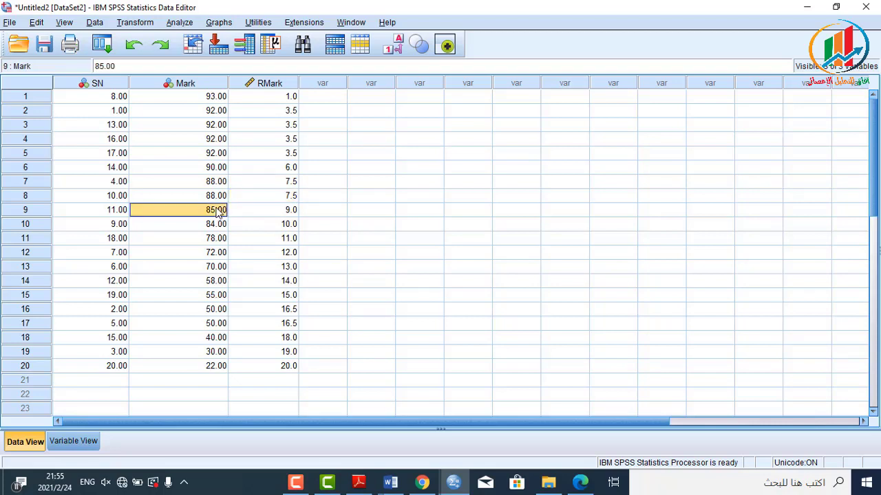
left_click(277, 215)
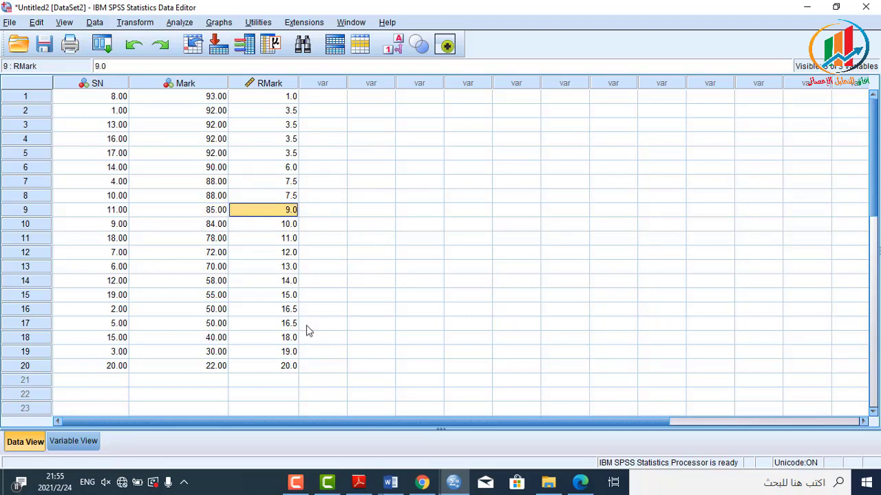
left_click(333, 242)
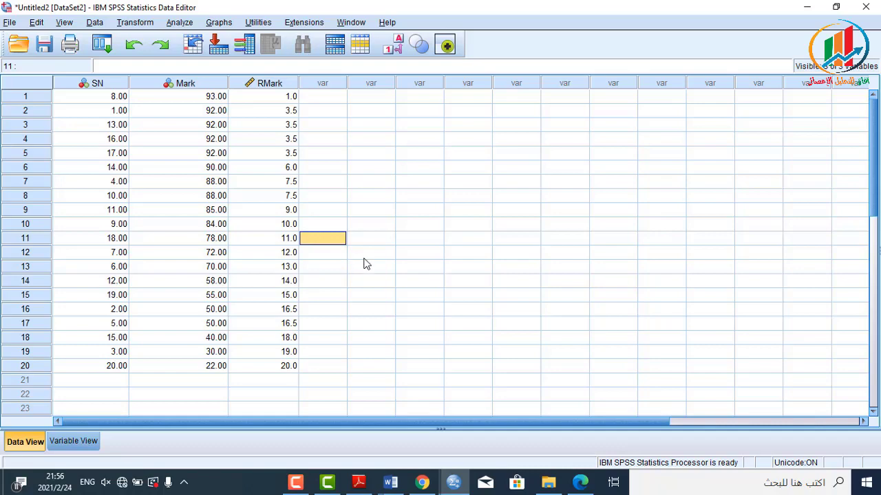
left_click(453, 481)
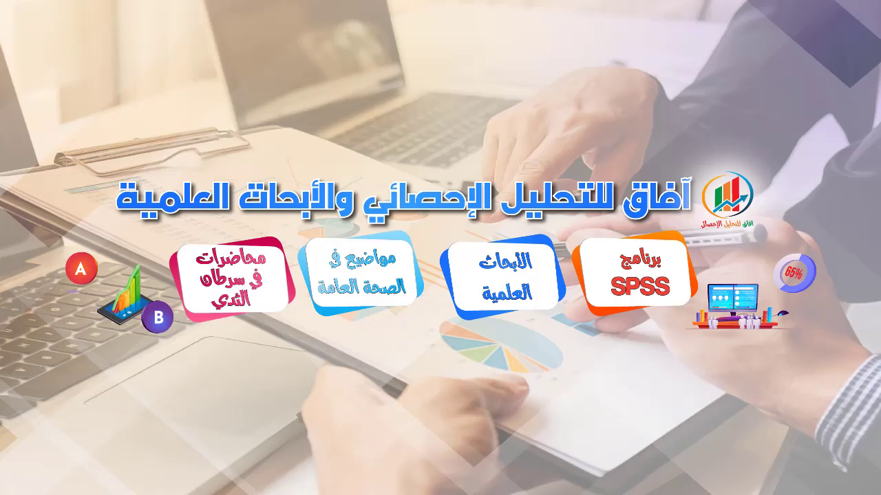